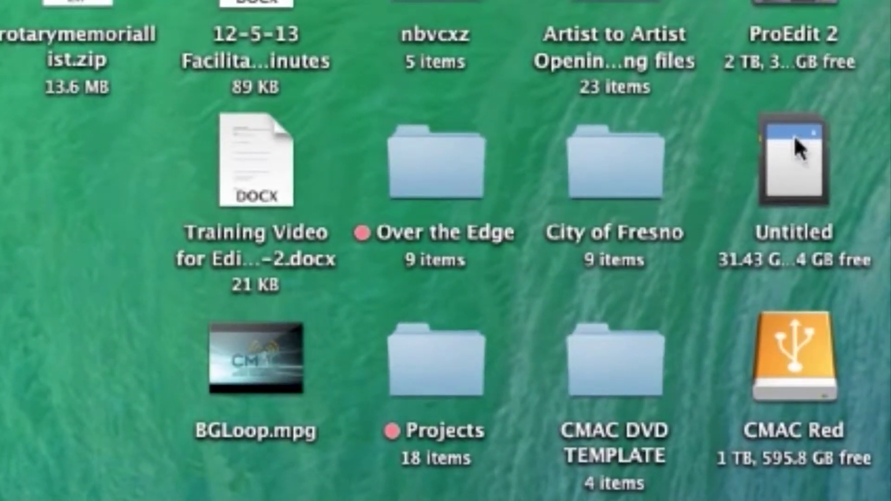
Open the CMAC Red drive and expand CMAC Training Videos and its Video 1 folder
left_click(804, 346)
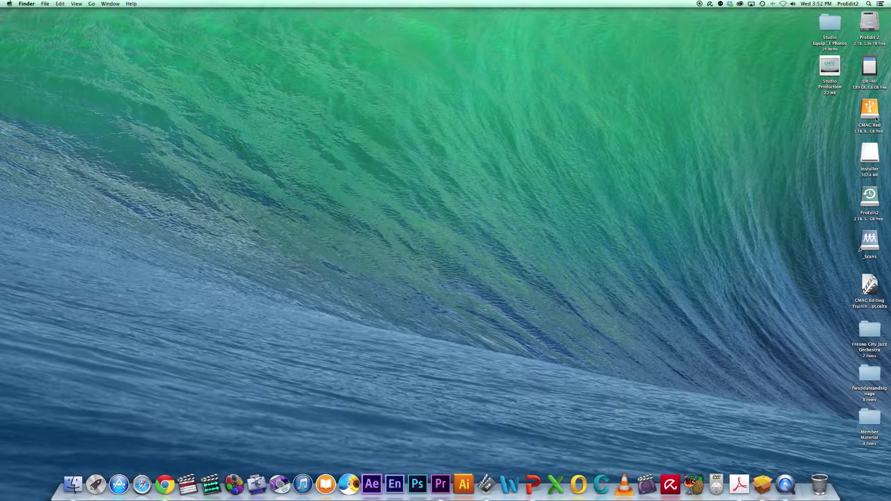
double_click(869, 110)
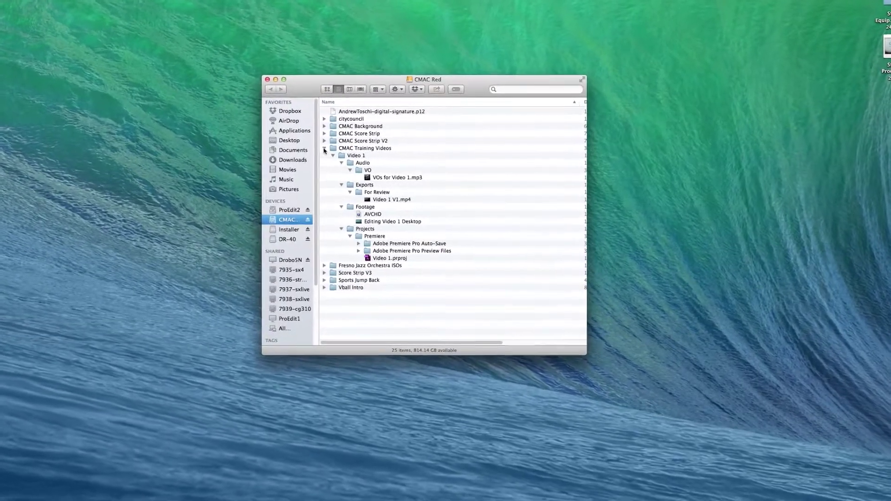
left_click(324, 149)
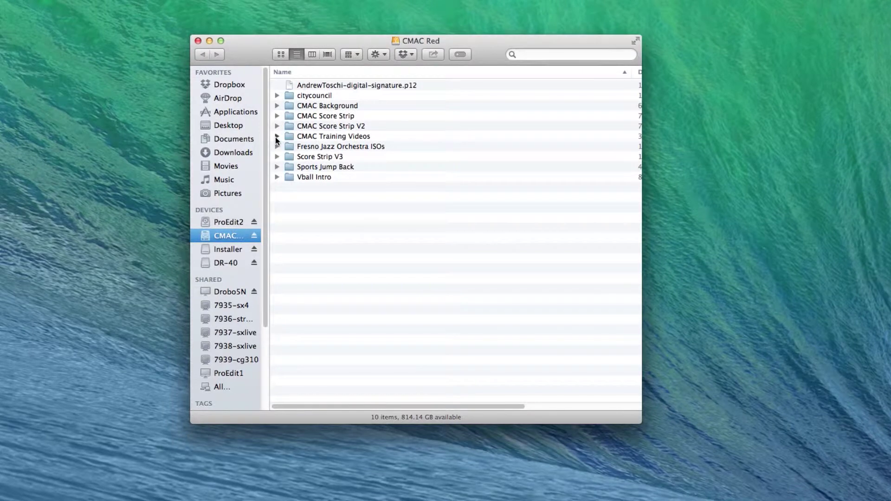
left_click(277, 137)
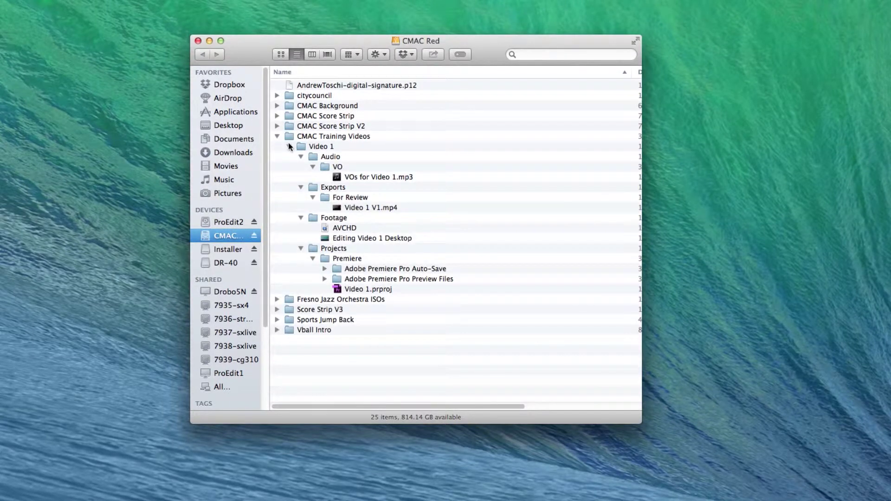
left_click(288, 146)
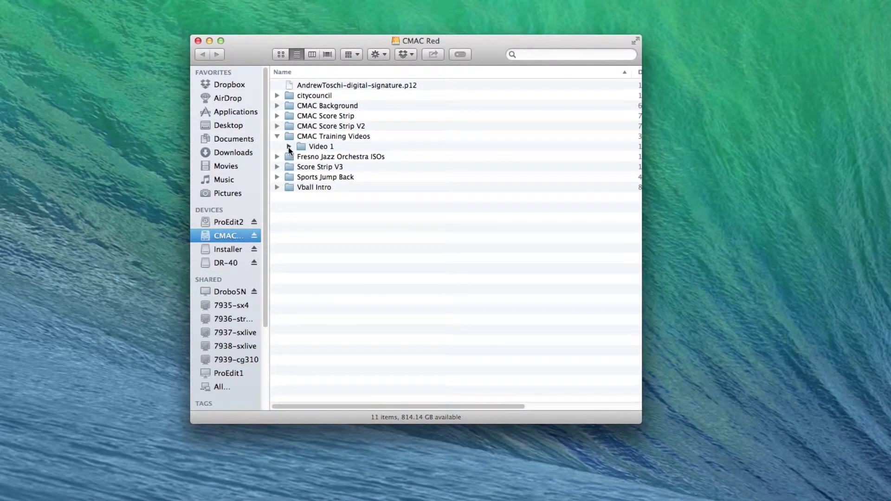
left_click(288, 146)
Expand Video 1's Audio, Exports, Footage and Projects subfolders to reveal their files, then collapse CMAC Training Videos
left_click(301, 156)
left_click(301, 166)
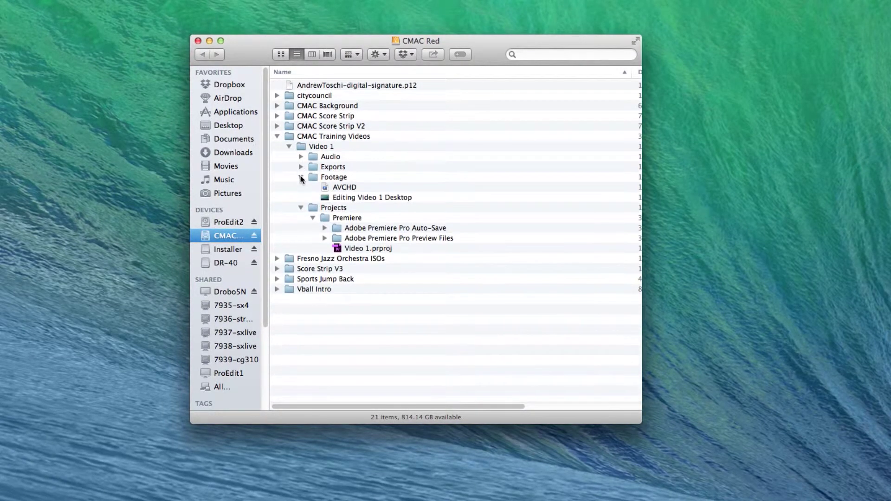
left_click(300, 177)
left_click(301, 187)
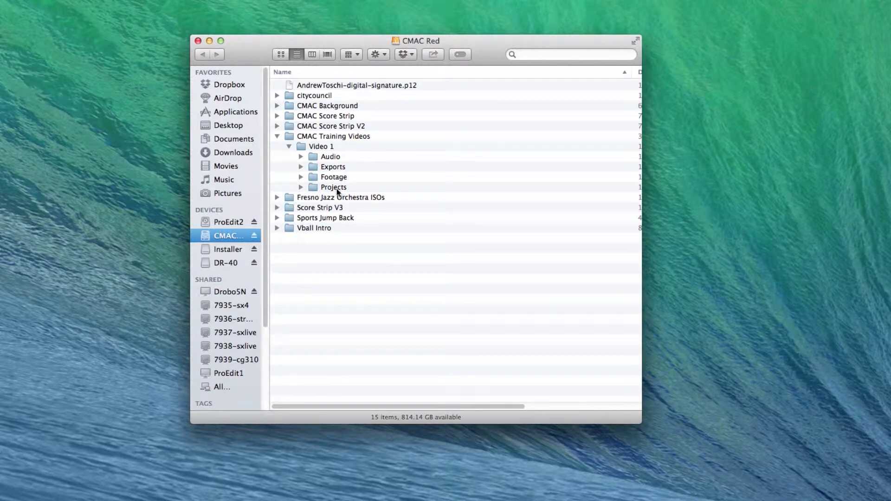
left_click(301, 157)
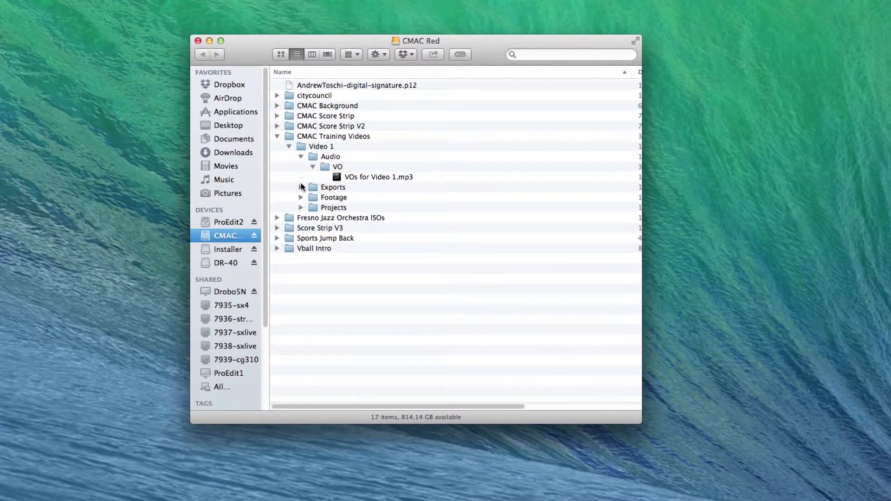
left_click(301, 187)
left_click(300, 218)
left_click(301, 249)
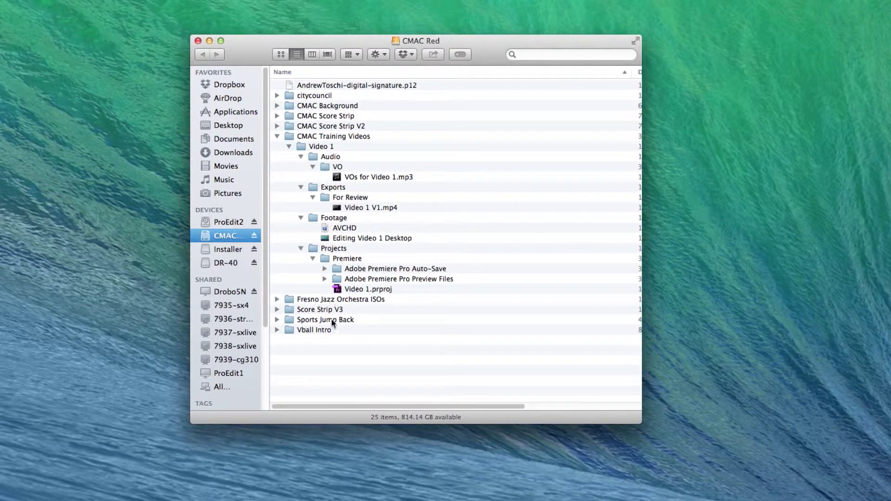
left_click(276, 136)
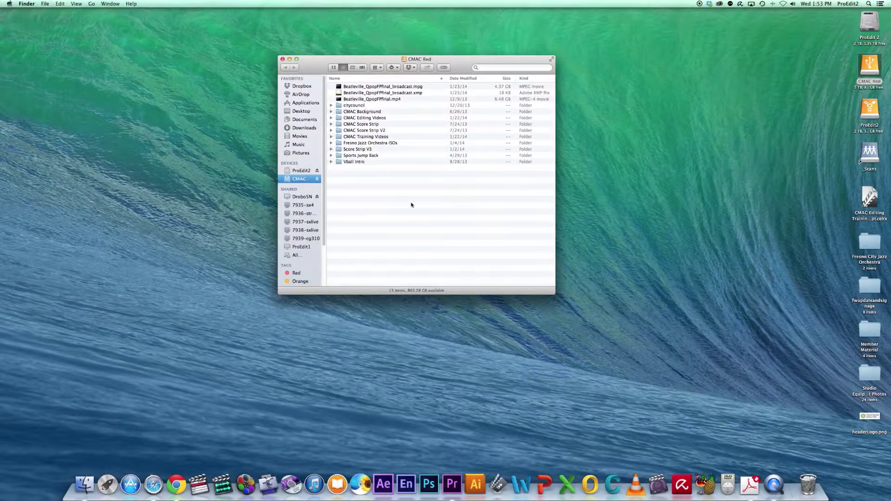
Create a new folder named 'Example Video 1' on the CMAC Red drive
right_click(410, 199)
key("Escape")
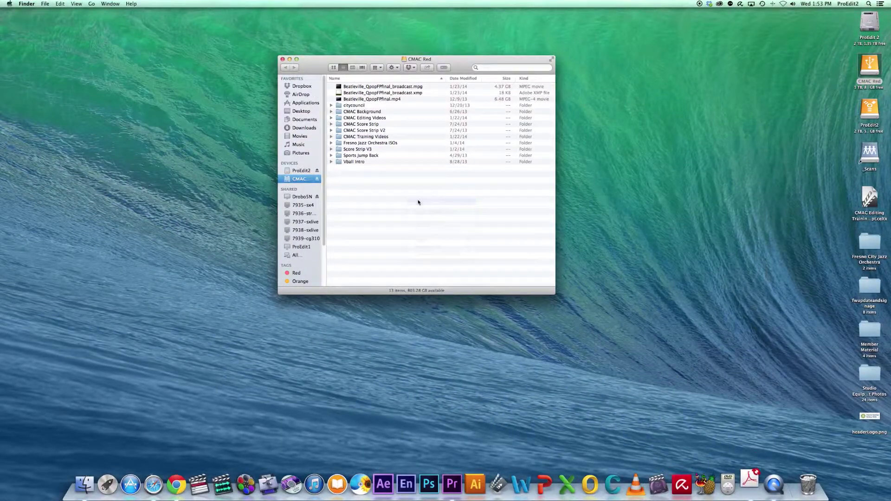
key("super+shift+n")
type("Example V")
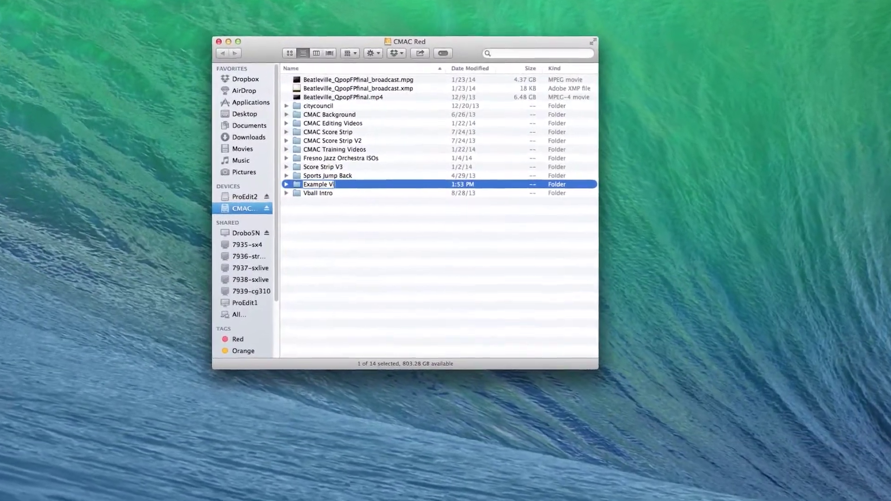
type("ideo 1")
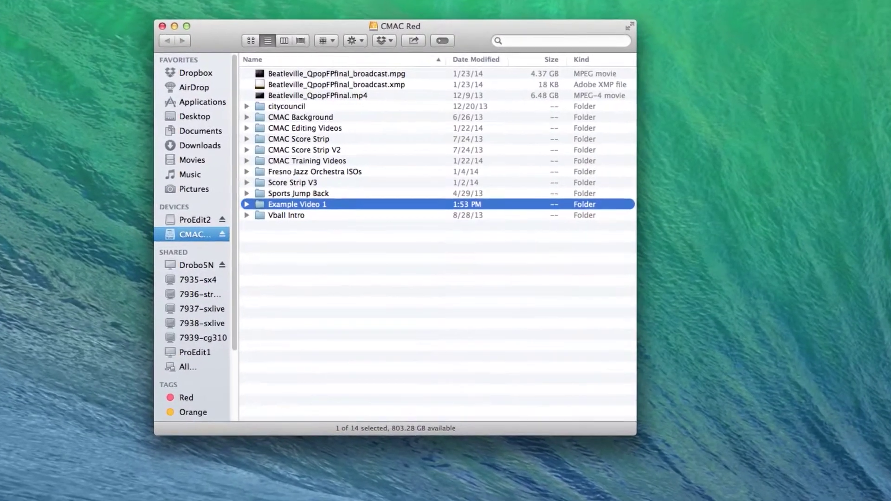
left_click(385, 224)
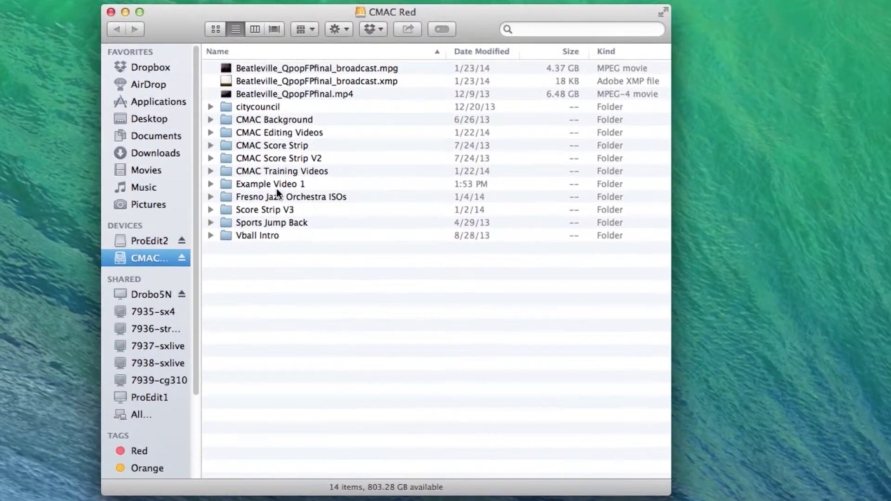
Inside Example Video 1, create folders named 'Assets' and 'Exports'
double_click(293, 179)
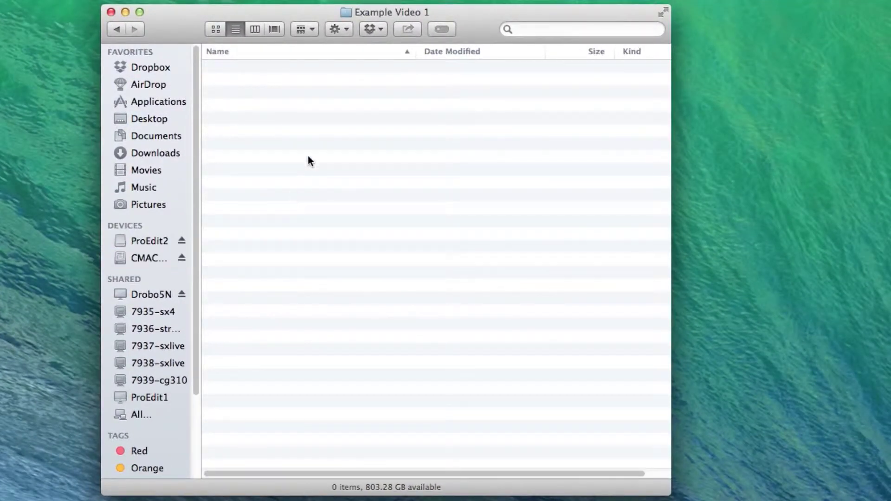
right_click(308, 152)
left_click(318, 155)
type("A")
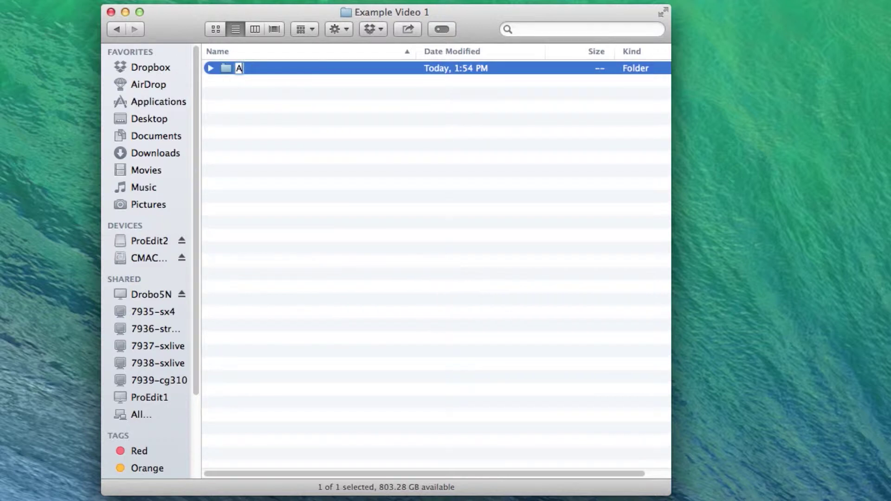
type("ssets")
key("Return")
right_click(315, 160)
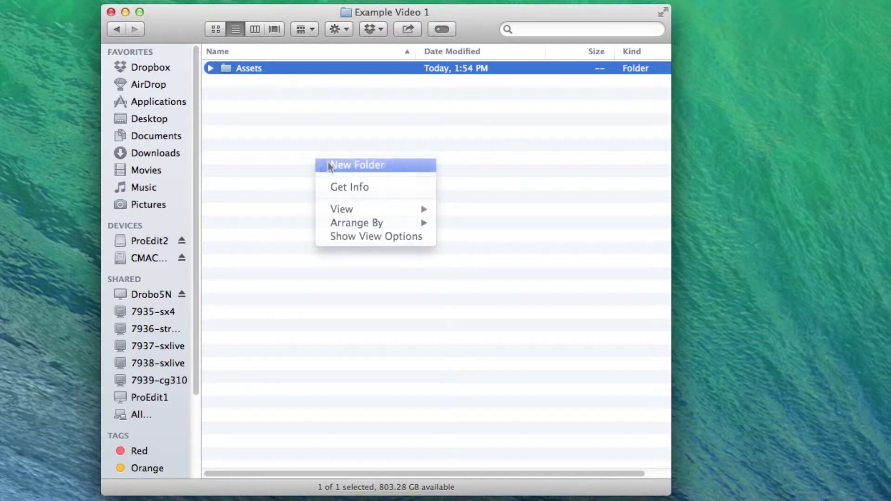
left_click(321, 165)
type("Exports")
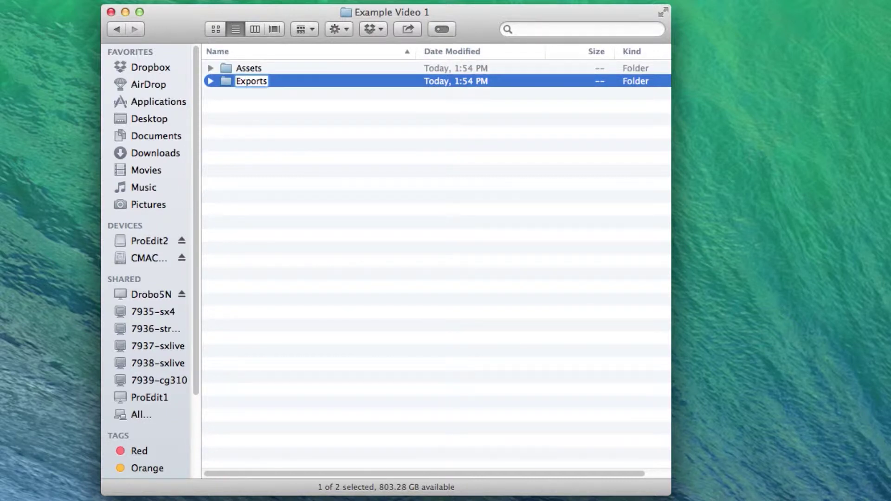
key("Return")
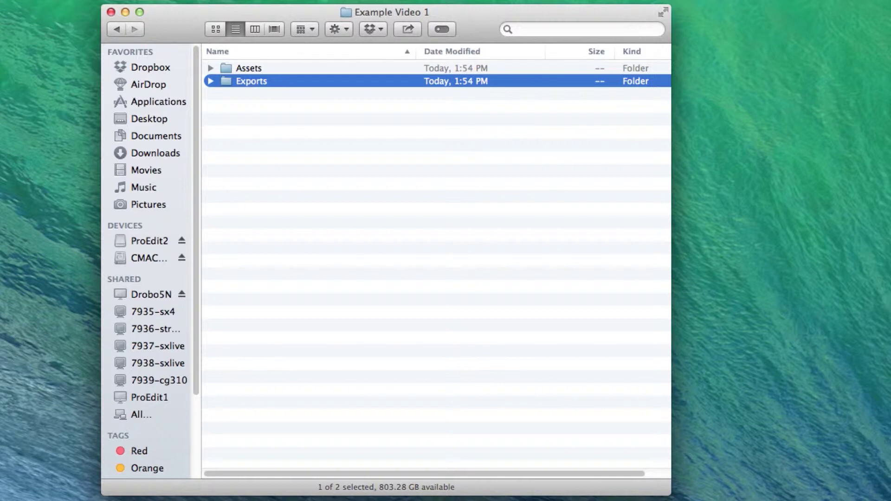
Add a third folder named 'Projects' and deselect it
key("super+shift+n")
type("Projects")
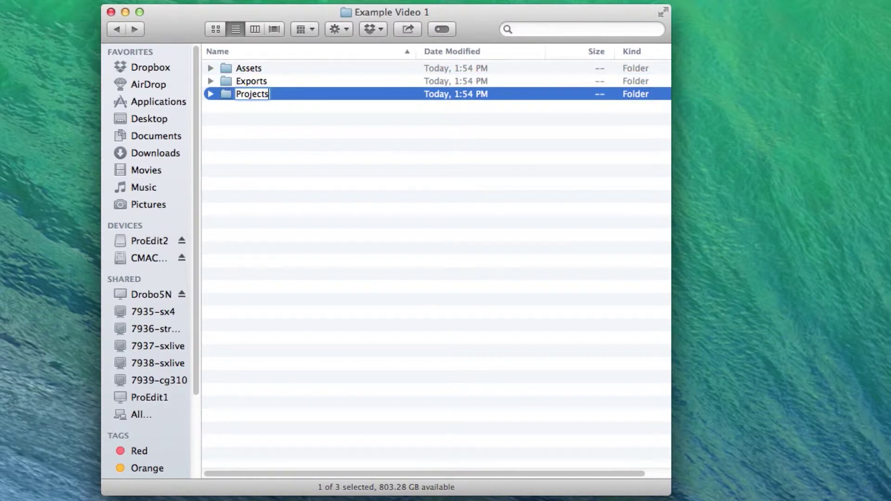
key("Return")
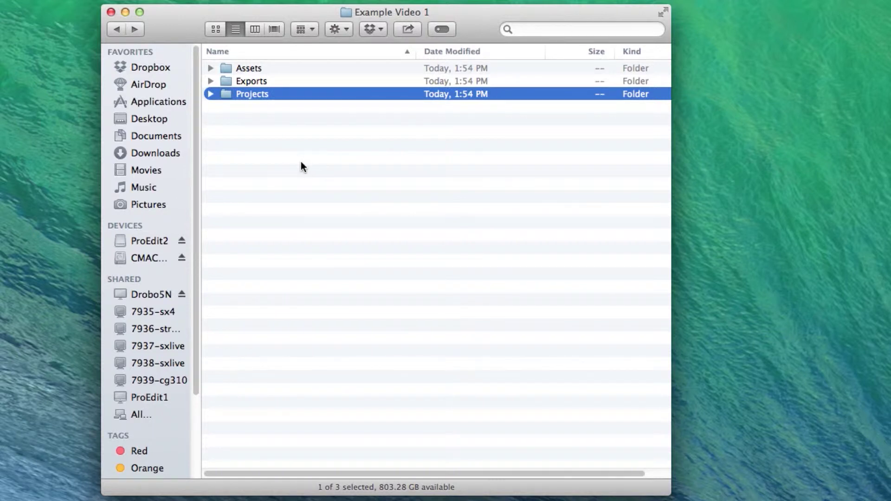
left_click(301, 161)
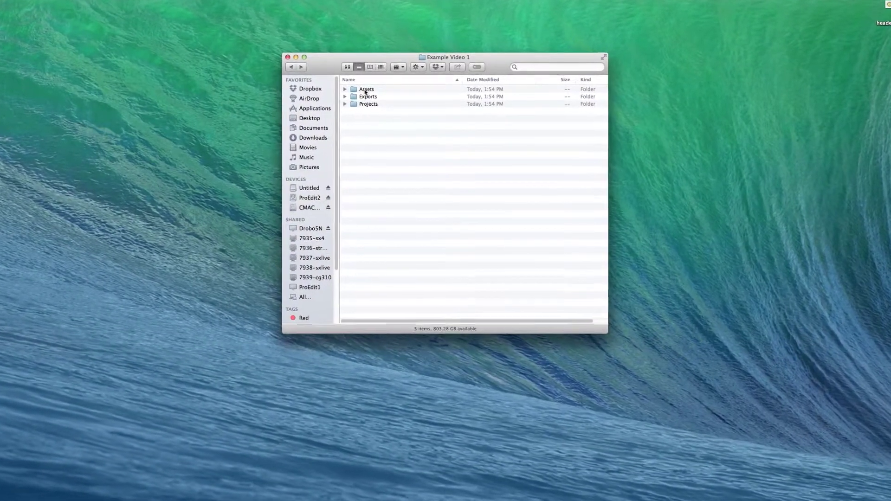
Open the Assets folder and create a 'Footage' subfolder in it
left_click(376, 94)
double_click(363, 88)
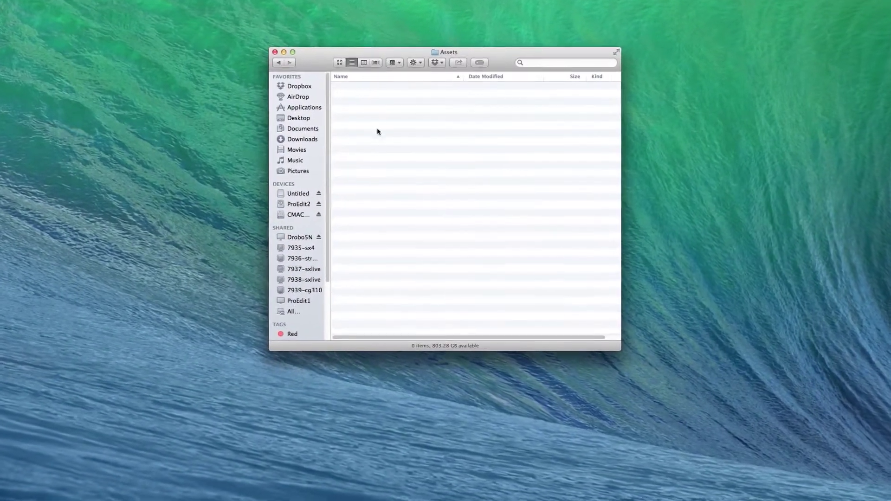
right_click(384, 125)
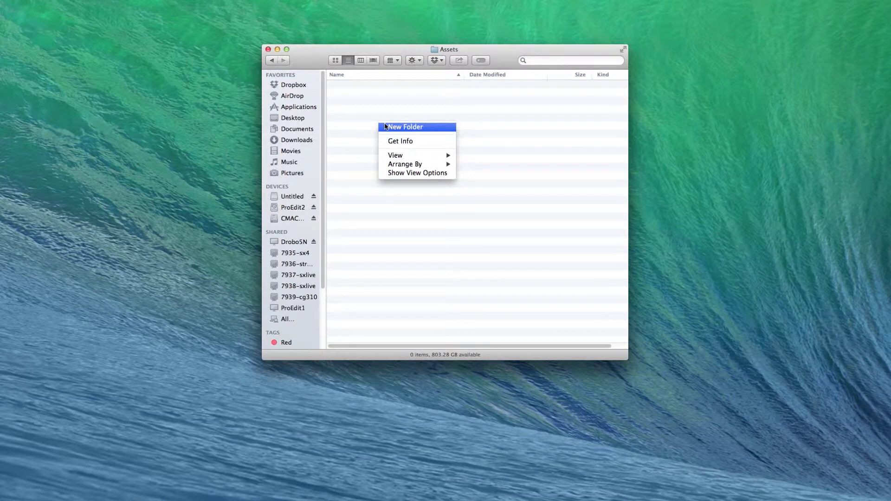
left_click(404, 128)
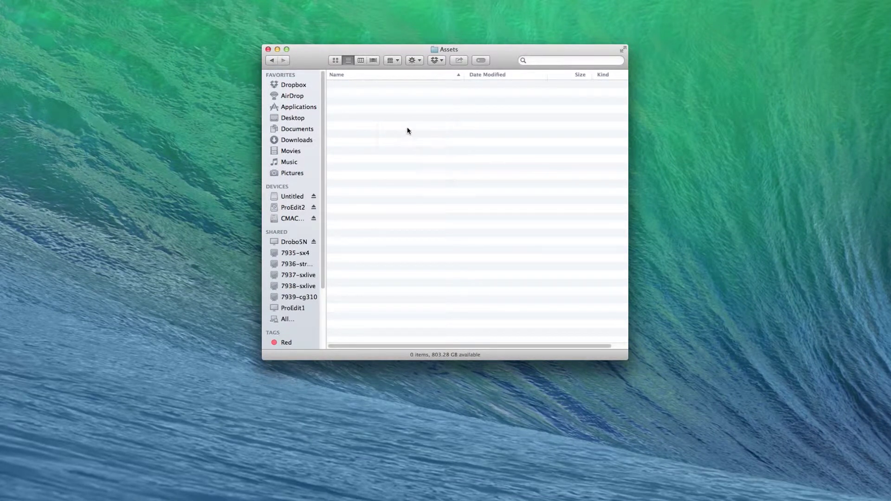
right_click(373, 114)
left_click(380, 114)
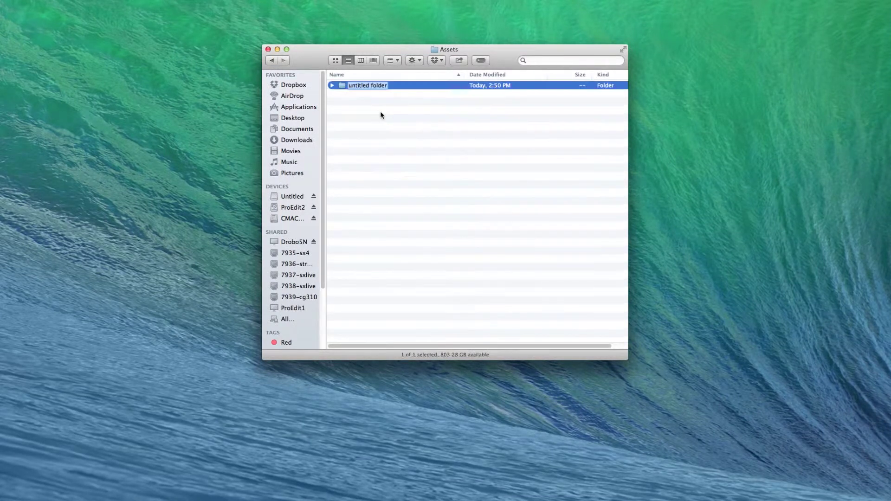
type("Footage")
key("Return")
Add an 'Audio' subfolder to Assets, check it, and return to Assets
right_click(422, 124)
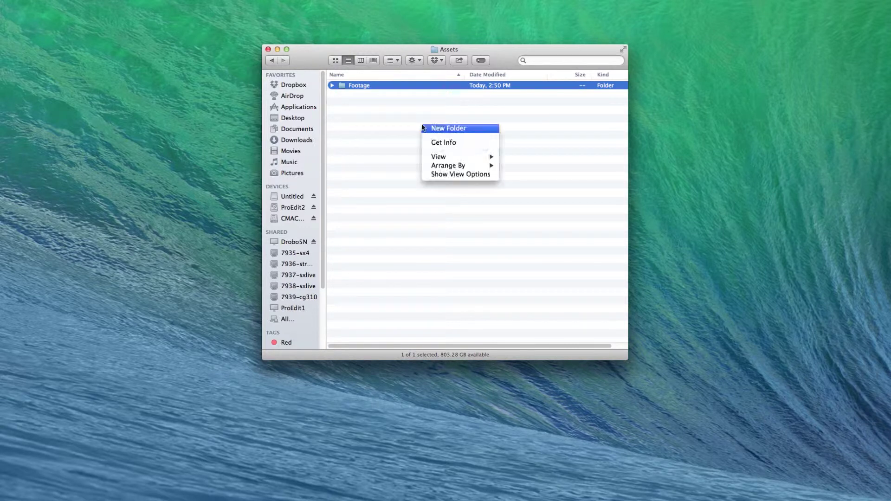
left_click(431, 127)
type("Audio")
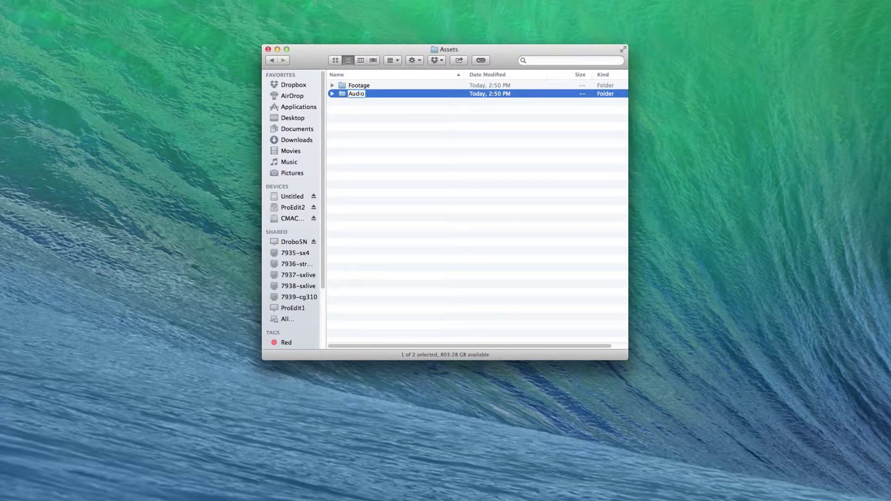
key("Return")
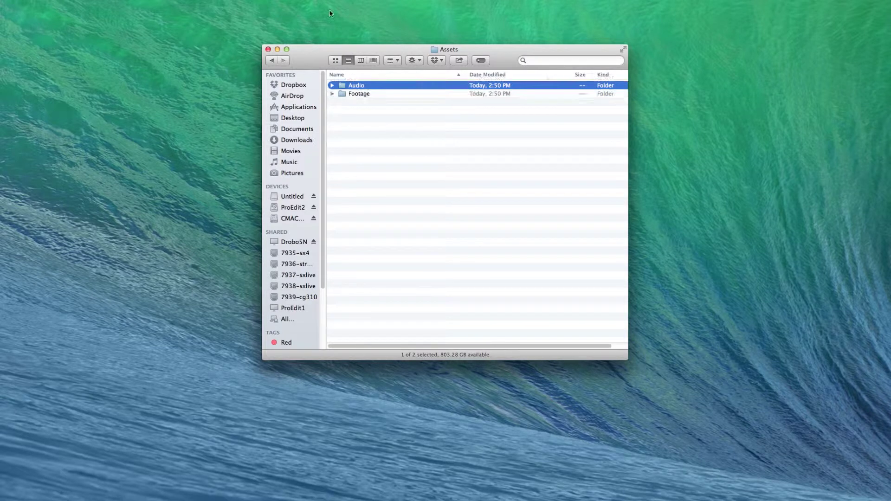
left_click(332, 85)
double_click(347, 88)
right_click(362, 94)
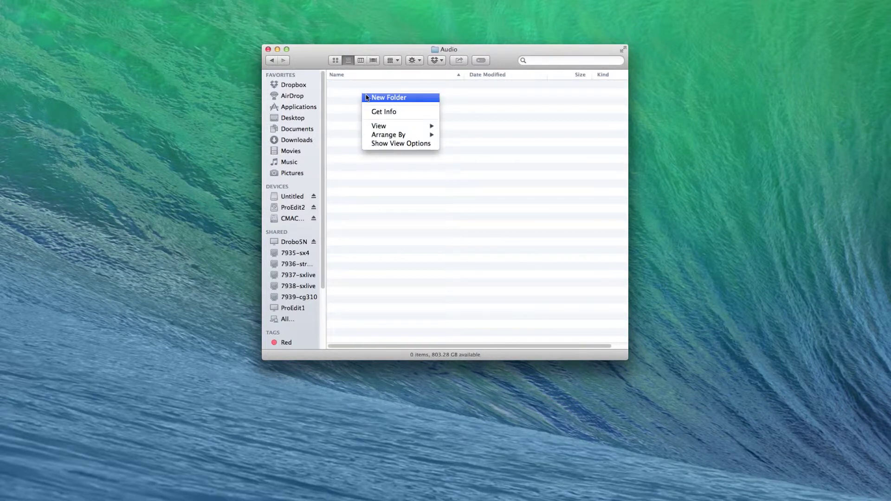
left_click(350, 92)
key("super+bracketleft")
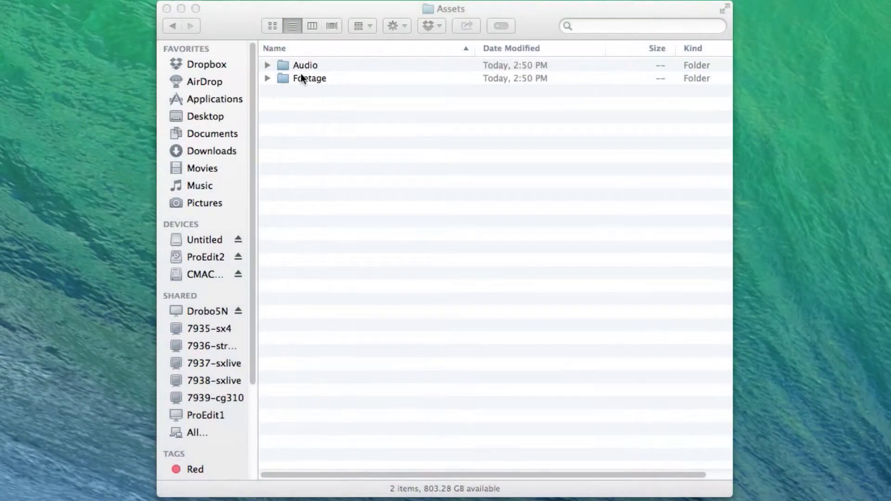
Open Footage, then open the NO NAME card beside it and expand its PRIVATE folder
double_click(301, 78)
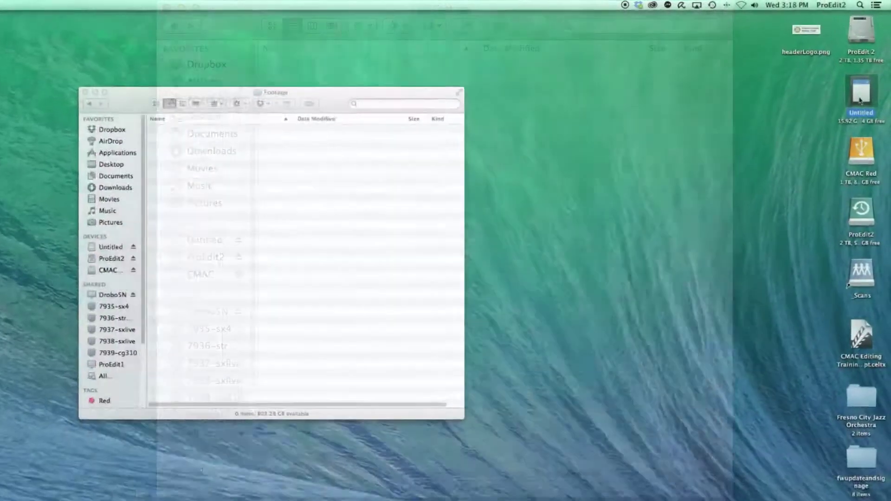
left_click(869, 70)
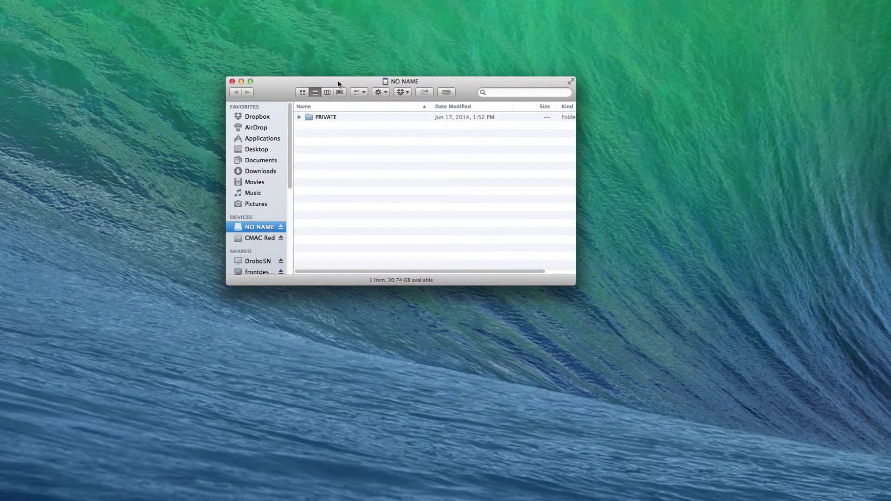
left_click_drag(338, 85, 448, 96)
left_click(408, 127)
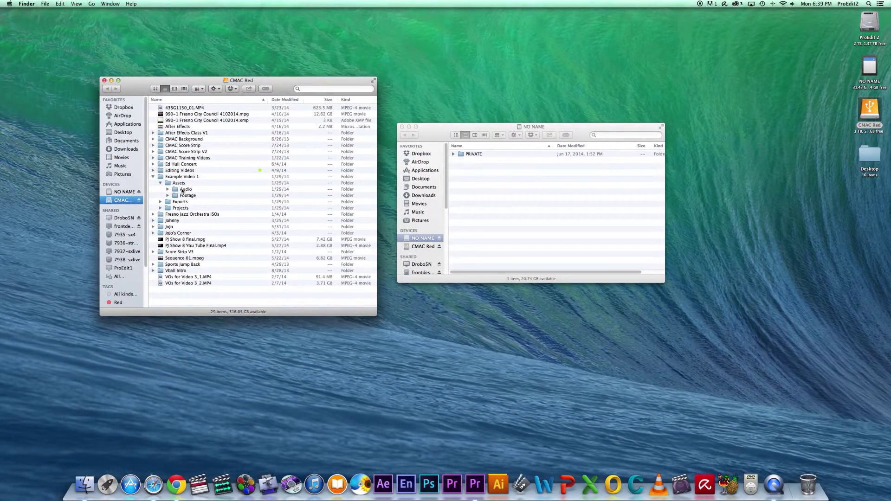
Drop the NO NAME card's PRIVATE folder onto Footage to copy 10.61 GB, then eject the card
left_click_drag(474, 153, 189, 195)
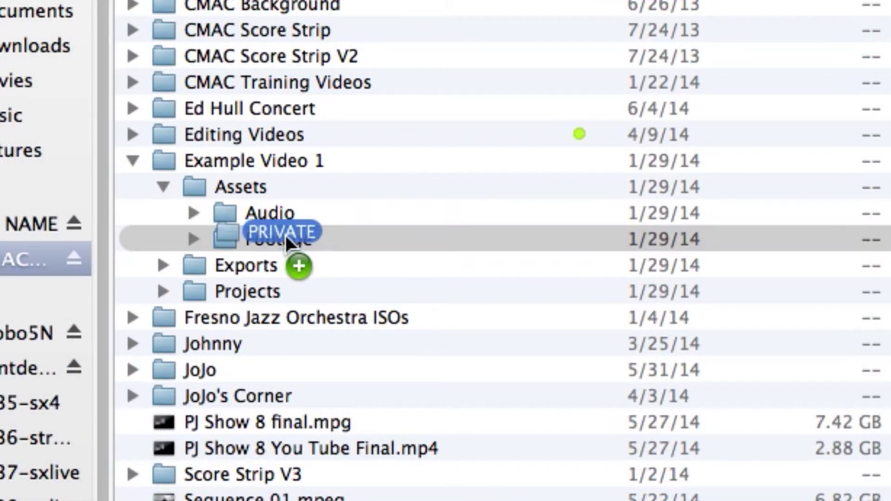
left_click_drag(285, 235, 284, 237)
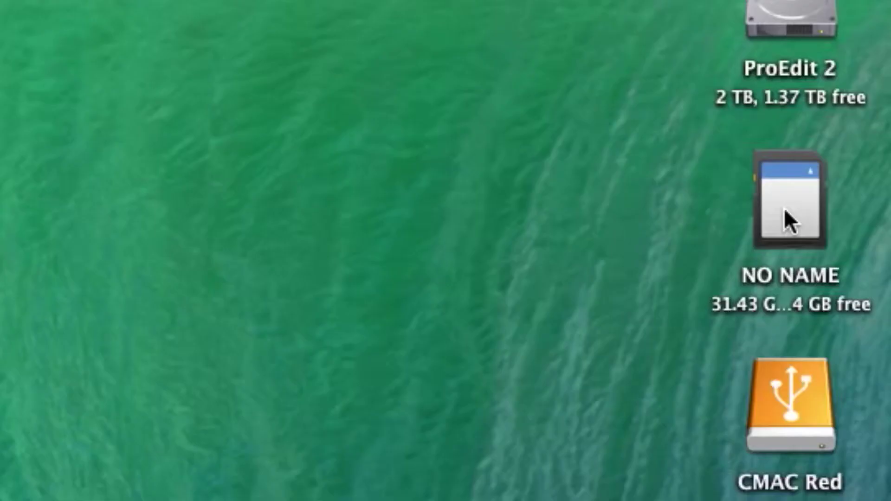
right_click(867, 69)
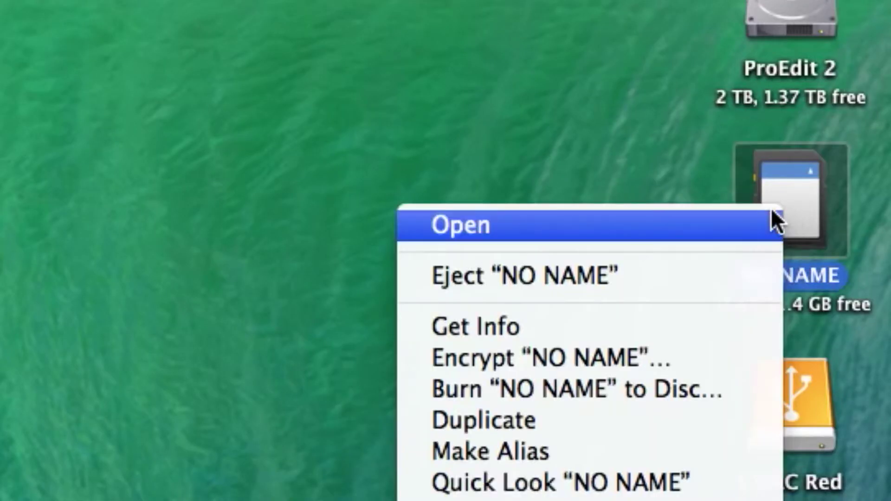
left_click(706, 278)
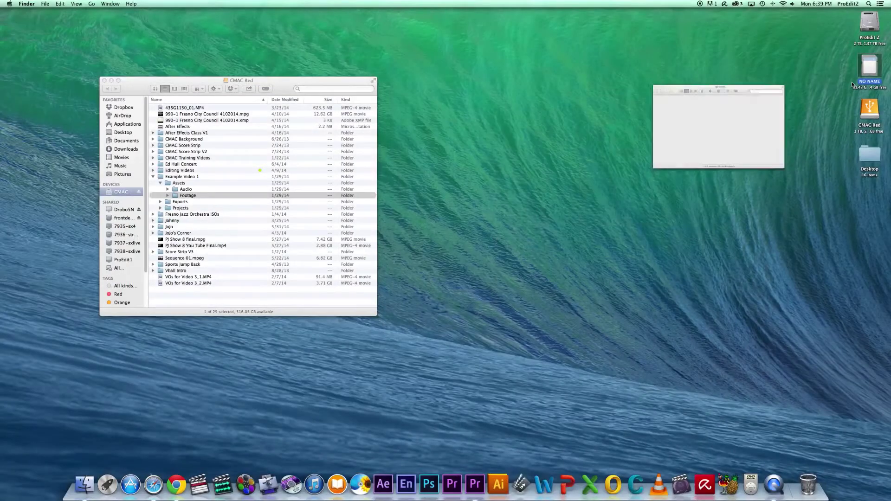